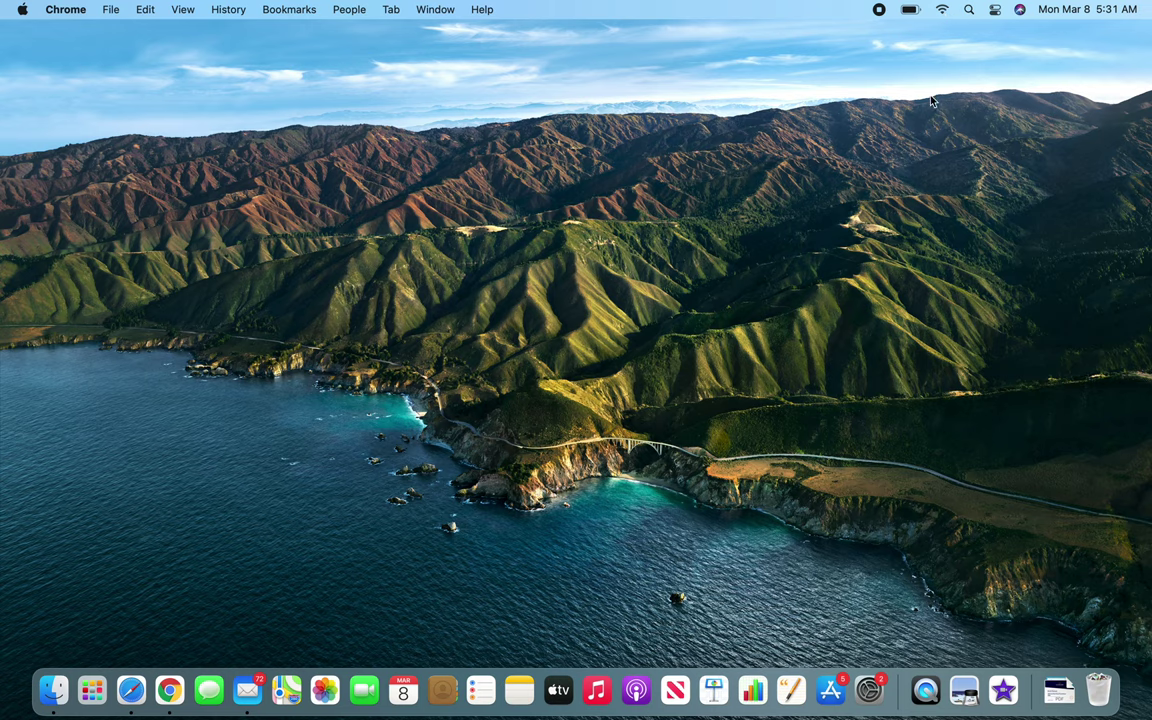
Open the Wi-Fi details in Control Center and expand Other Networks
{"action": "left_click", "coordinate": [995, 9]}
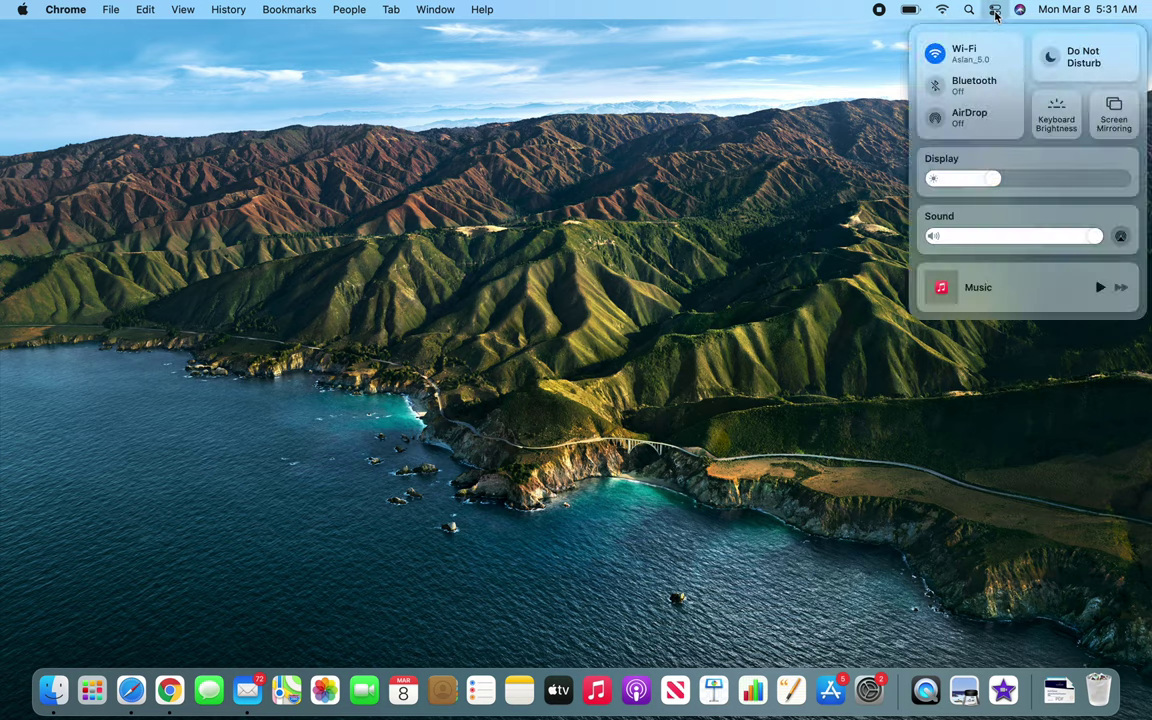
{"action": "left_click", "coordinate": [960, 60]}
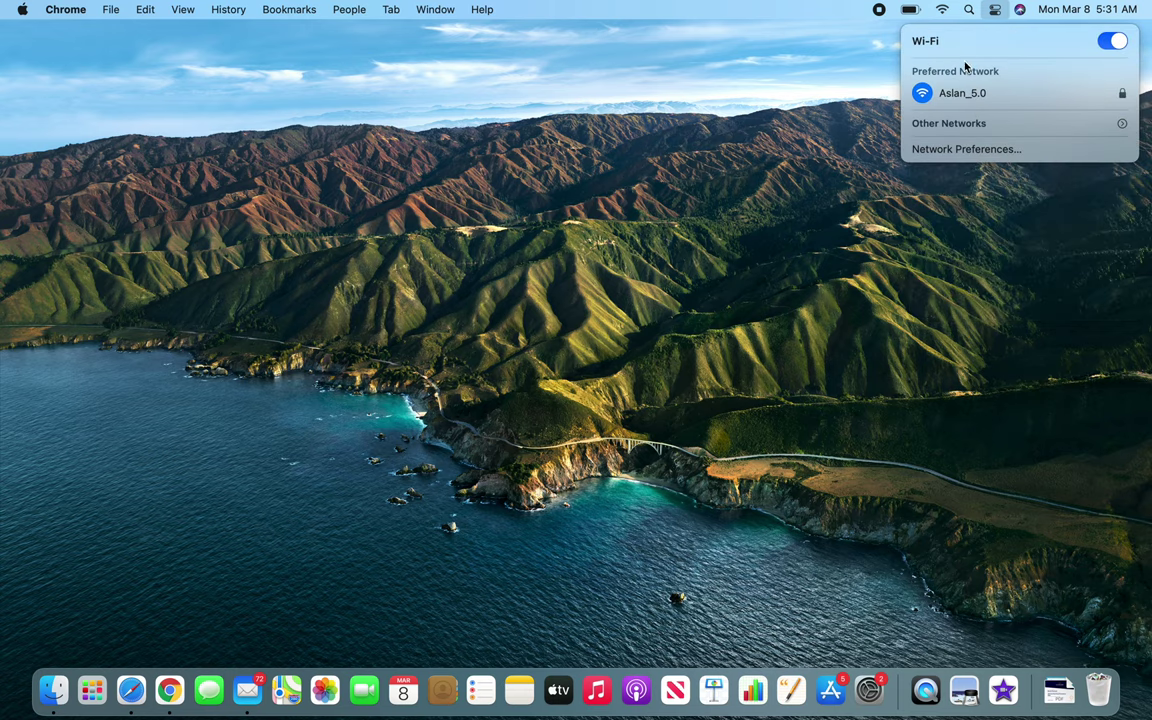
{"action": "left_click", "coordinate": [985, 126]}
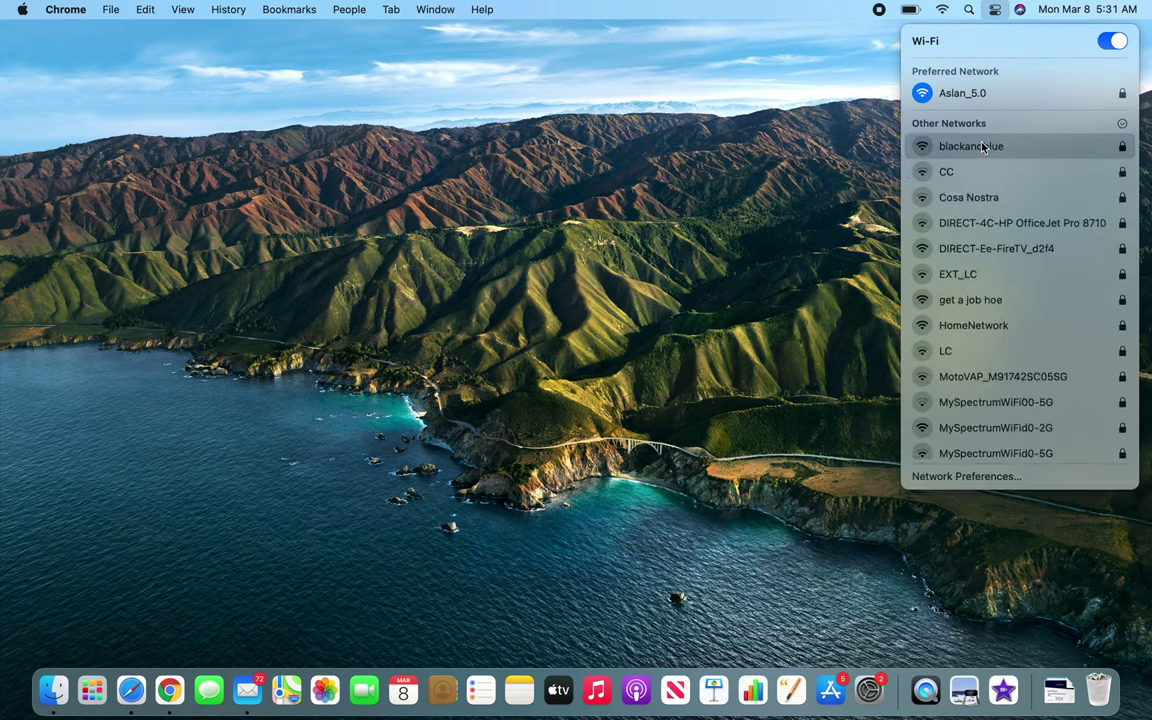
Scroll through the expanded list of nearby Wi-Fi networks
{"action": "scroll", "coordinate": [987, 296], "scroll_direction": "down", "scroll_amount": 3}
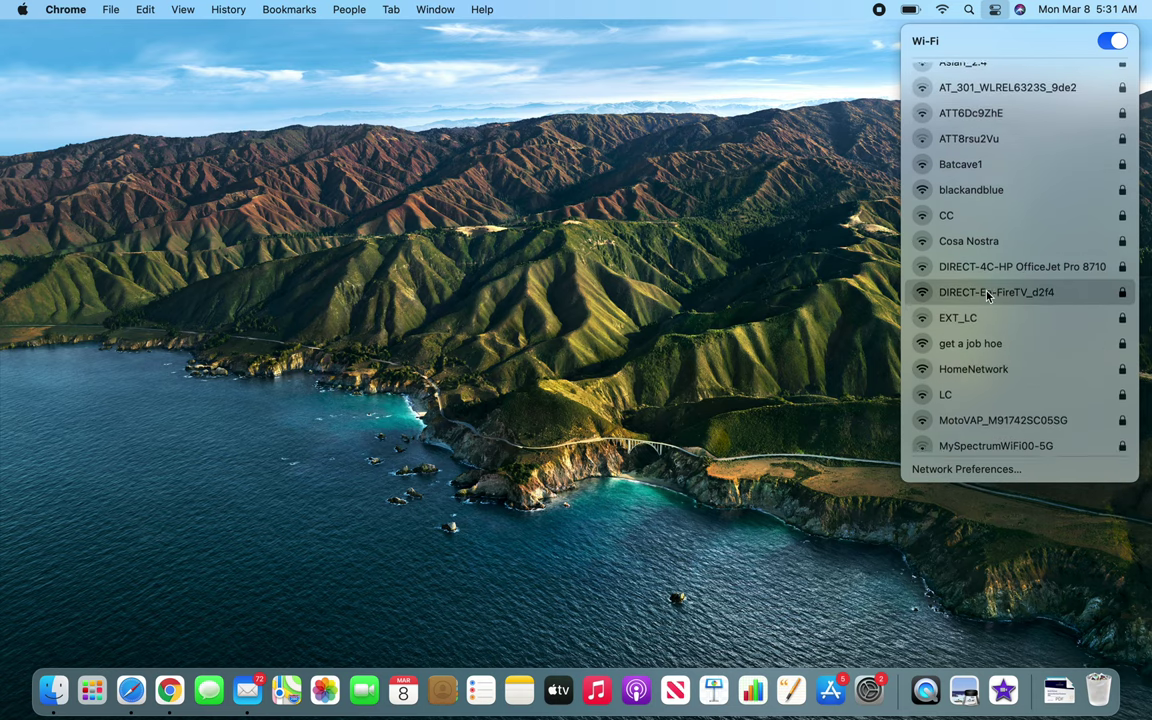
{"action": "scroll", "coordinate": [987, 295], "scroll_direction": "down", "scroll_amount": 5}
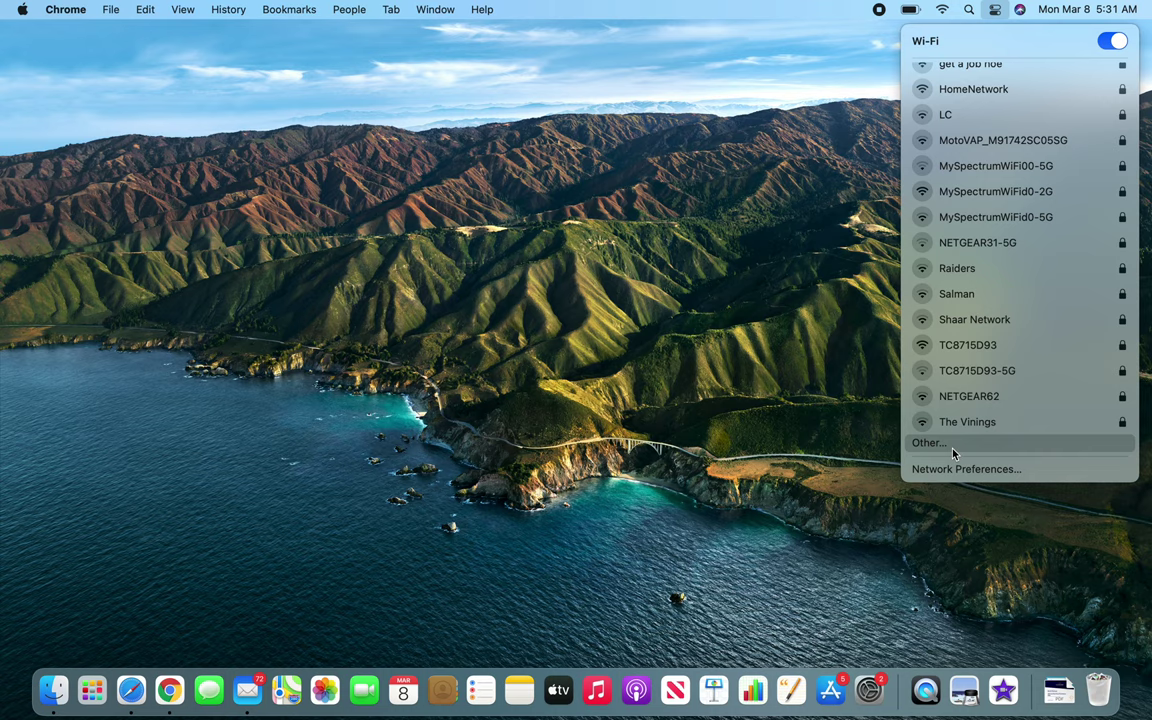
{"action": "scroll", "coordinate": [968, 408], "scroll_direction": "down", "scroll_amount": 3}
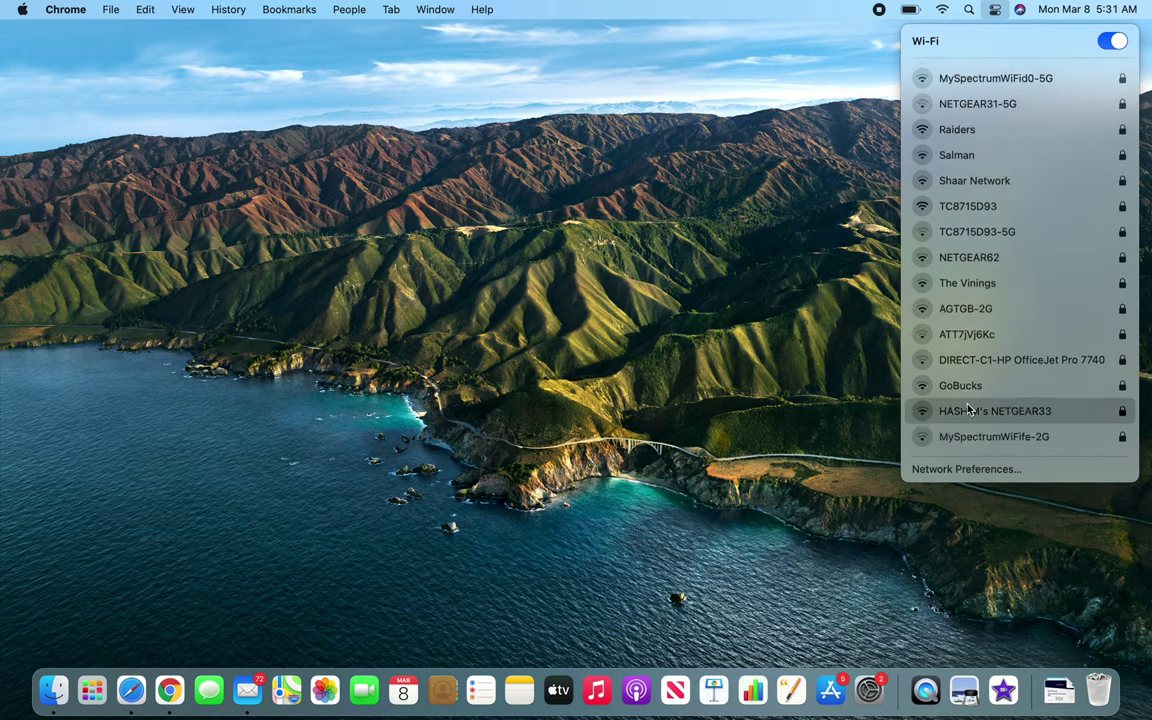
{"action": "scroll", "coordinate": [968, 408], "scroll_direction": "down", "scroll_amount": 1}
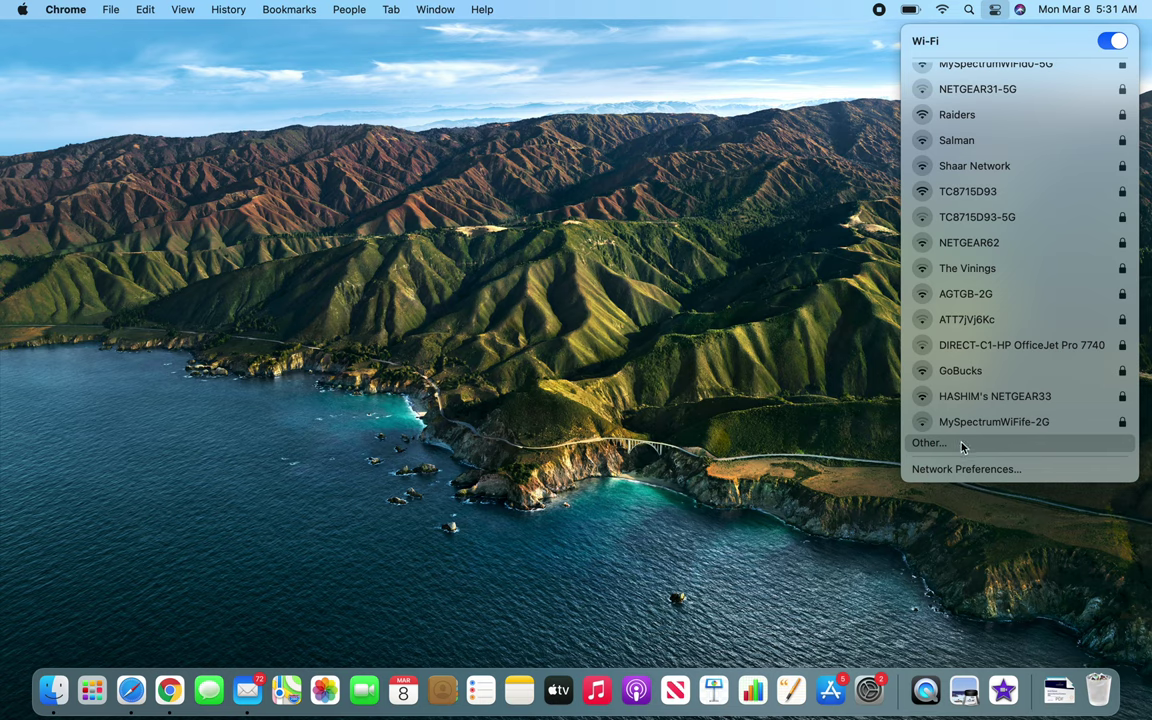
{"action": "scroll", "coordinate": [962, 447], "scroll_direction": "down", "scroll_amount": 5}
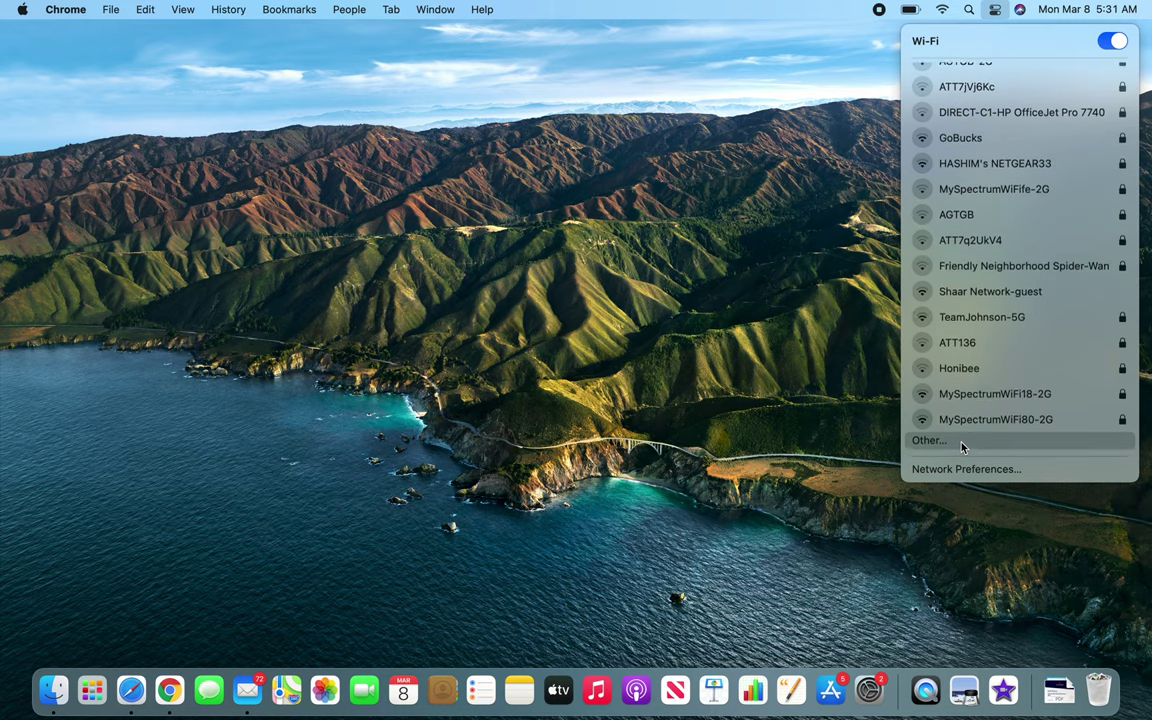
{"action": "scroll", "coordinate": [962, 447], "scroll_direction": "up", "scroll_amount": 5}
{"action": "scroll", "coordinate": [962, 447], "scroll_direction": "down", "scroll_amount": 10}
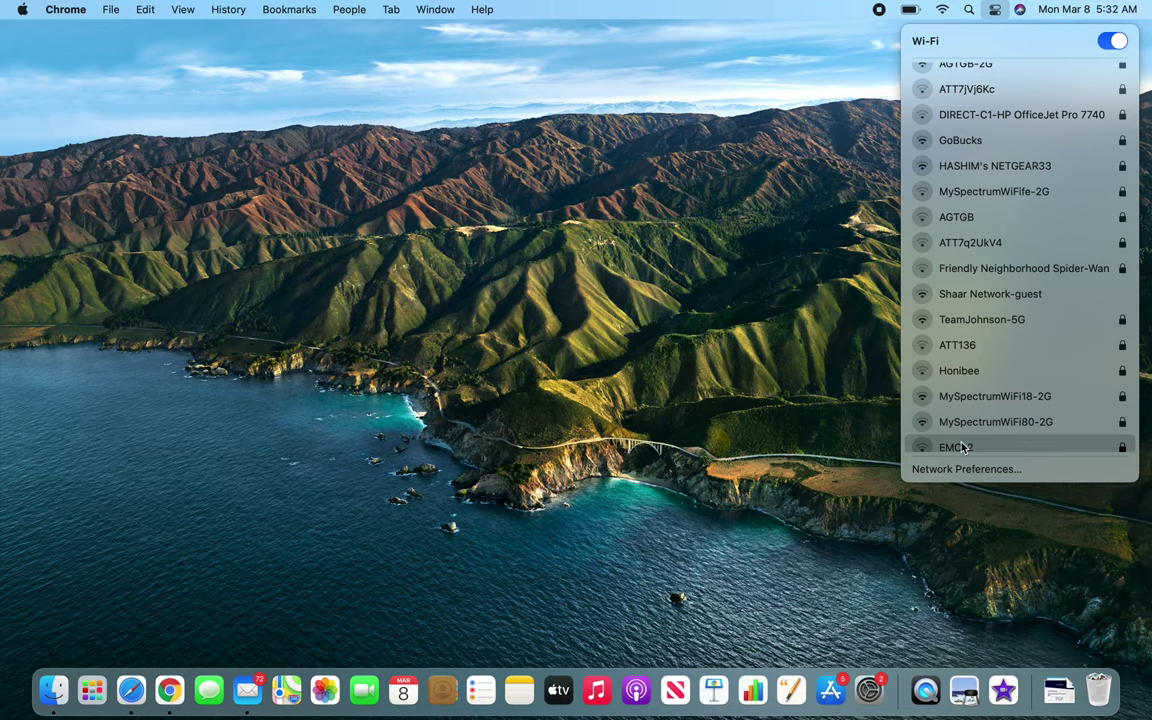
{"action": "scroll", "coordinate": [962, 447], "scroll_direction": "down", "scroll_amount": 3}
{"action": "scroll", "coordinate": [960, 430], "scroll_direction": "up", "scroll_amount": 5}
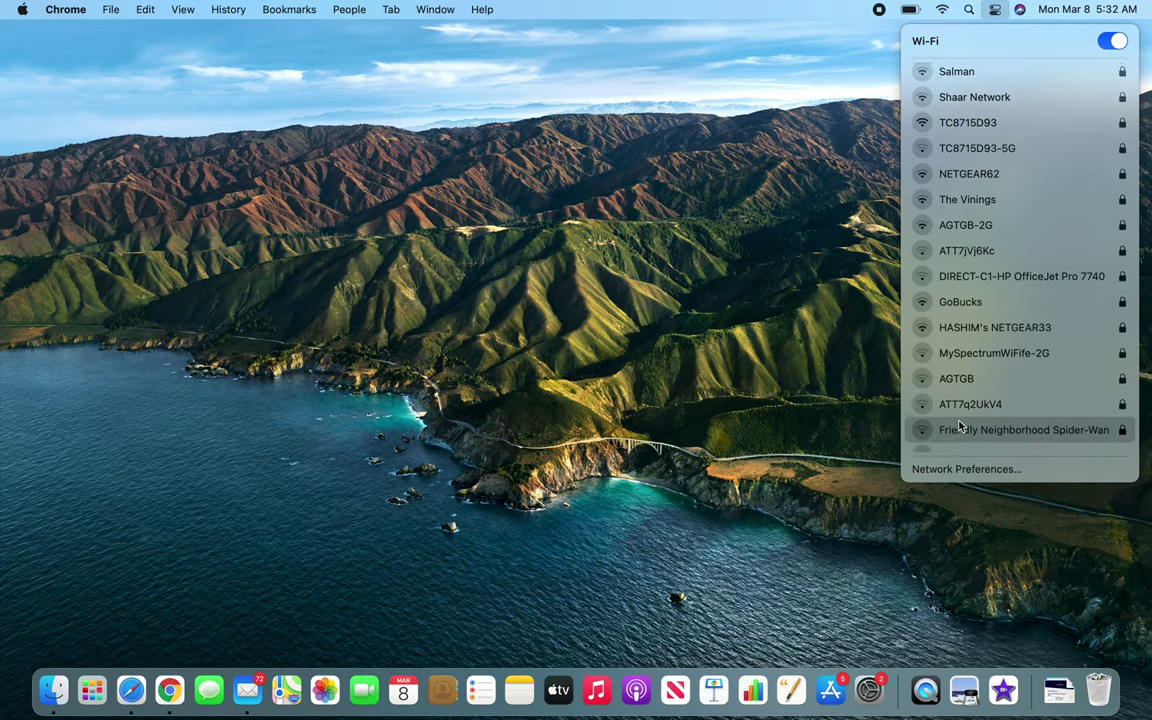
{"action": "scroll", "coordinate": [960, 427], "scroll_direction": "down", "scroll_amount": 1}
{"action": "scroll", "coordinate": [960, 427], "scroll_direction": "up", "scroll_amount": 6}
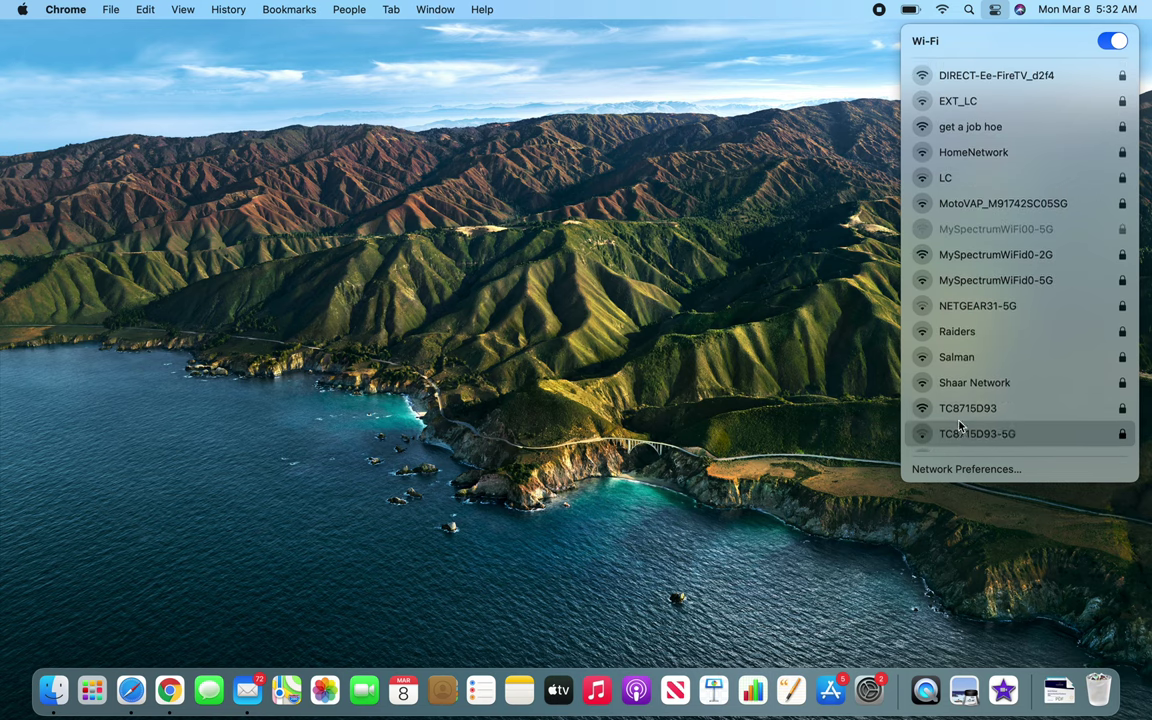
{"action": "scroll", "coordinate": [960, 427], "scroll_direction": "down", "scroll_amount": 10}
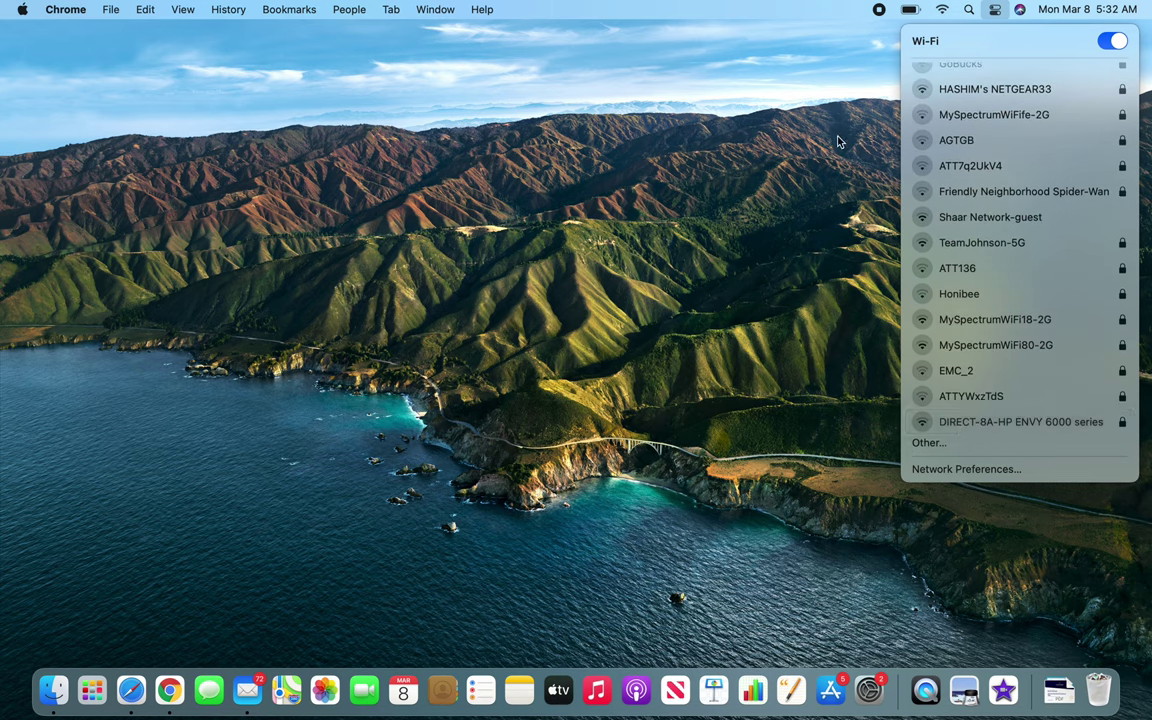
{"action": "scroll", "coordinate": [1002, 103], "scroll_direction": "up", "scroll_amount": 10}
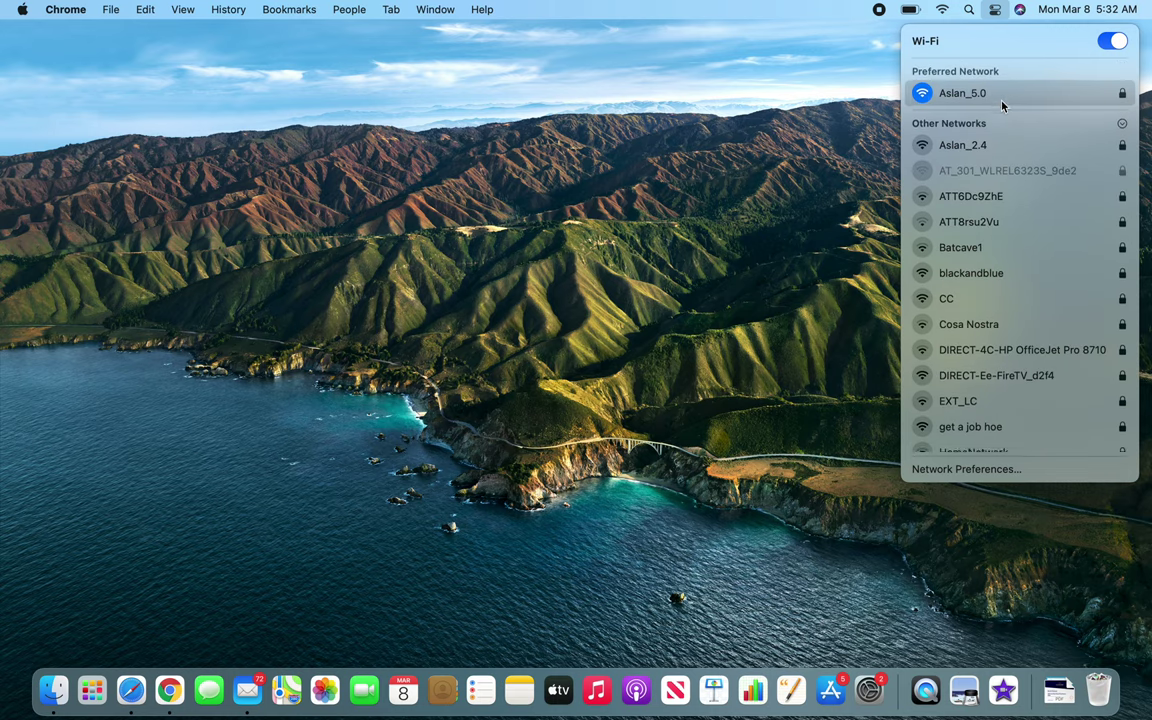
{"action": "scroll", "coordinate": [1021, 257], "scroll_direction": "down", "scroll_amount": 8}
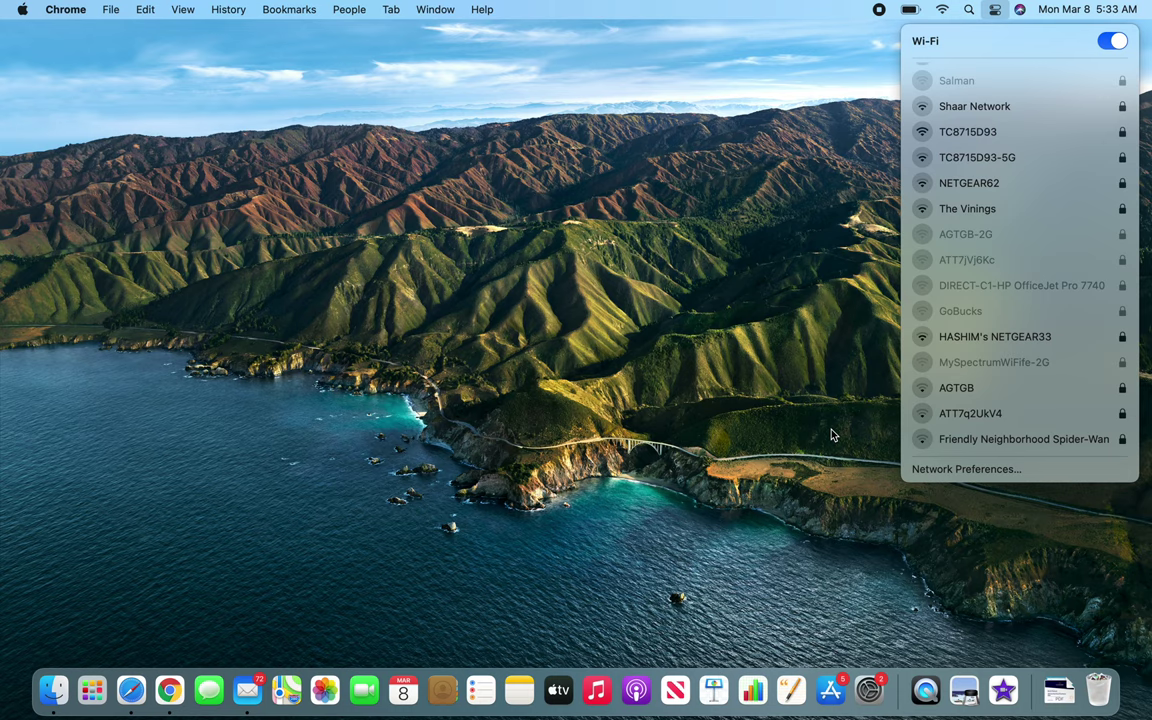
Show the Wi-Fi advanced TCP/IP settings: IPv4 via DHCP, address 192.168.1.129
{"action": "left_click", "coordinate": [958, 476]}
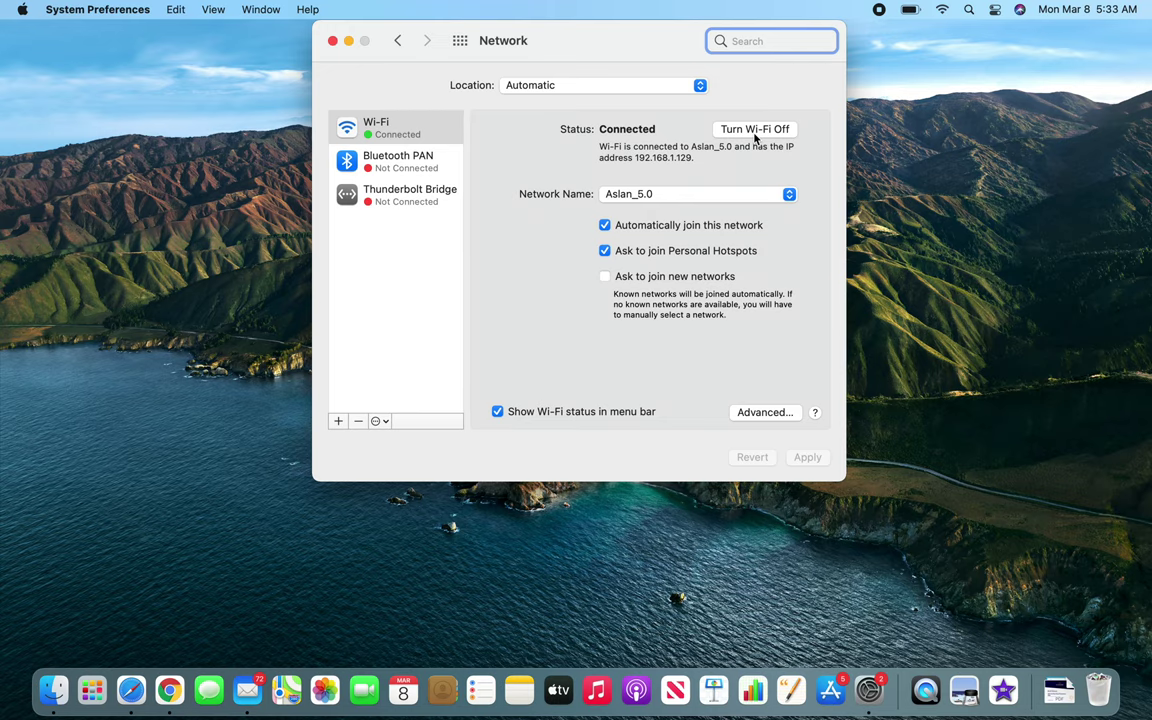
{"action": "left_click", "coordinate": [746, 411]}
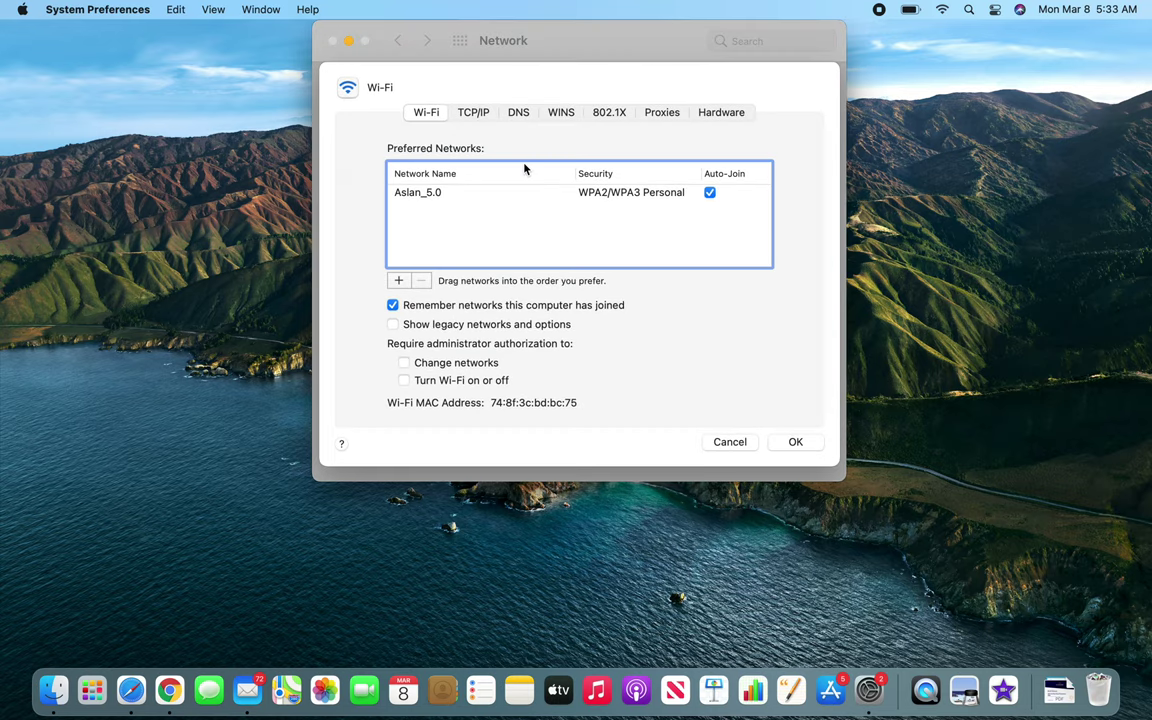
{"action": "left_click", "coordinate": [474, 113]}
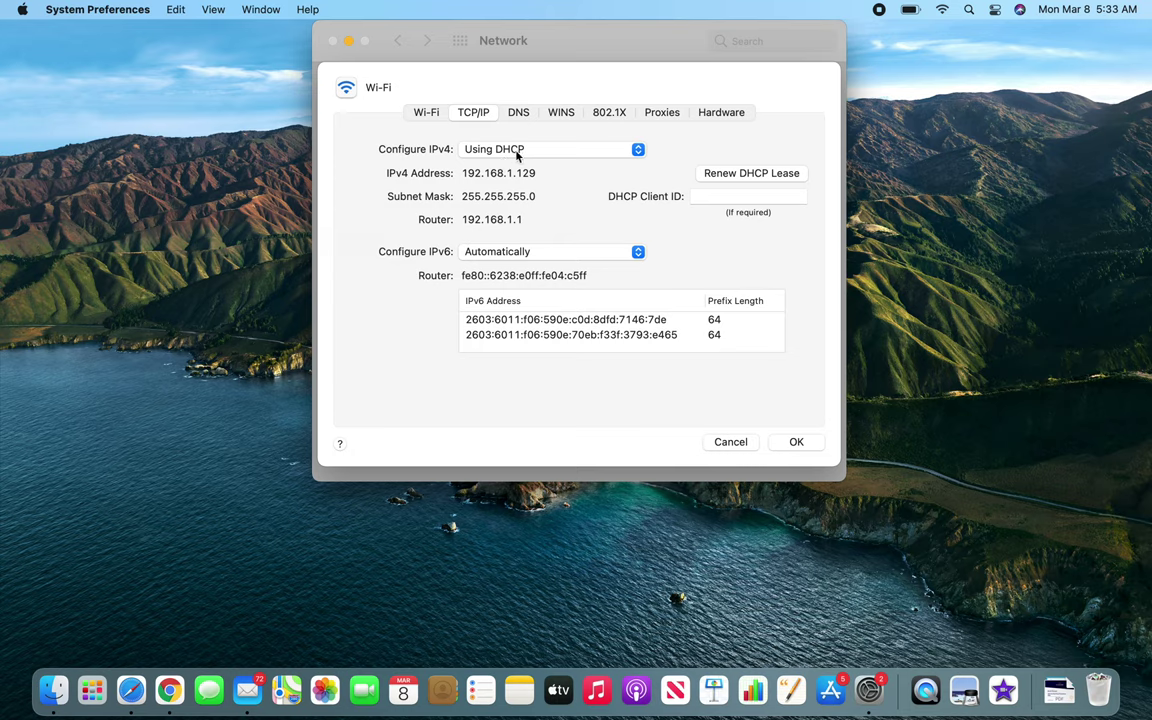
{"action": "left_click", "coordinate": [640, 152]}
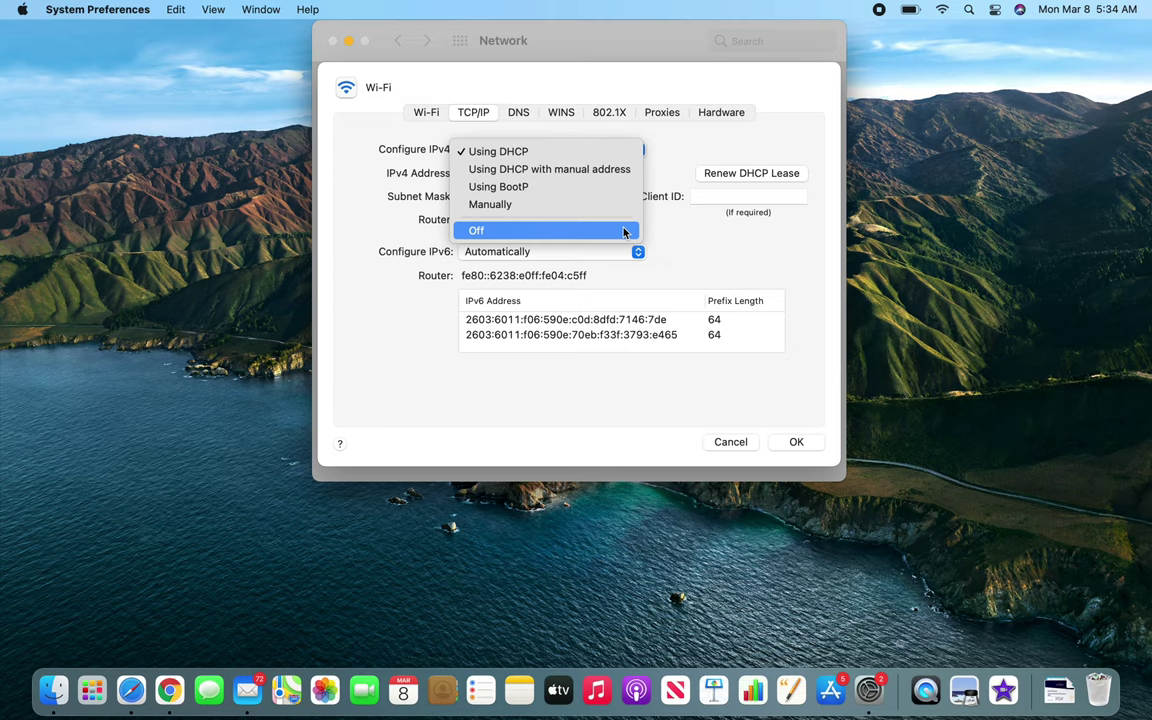
{"action": "left_click", "coordinate": [713, 275]}
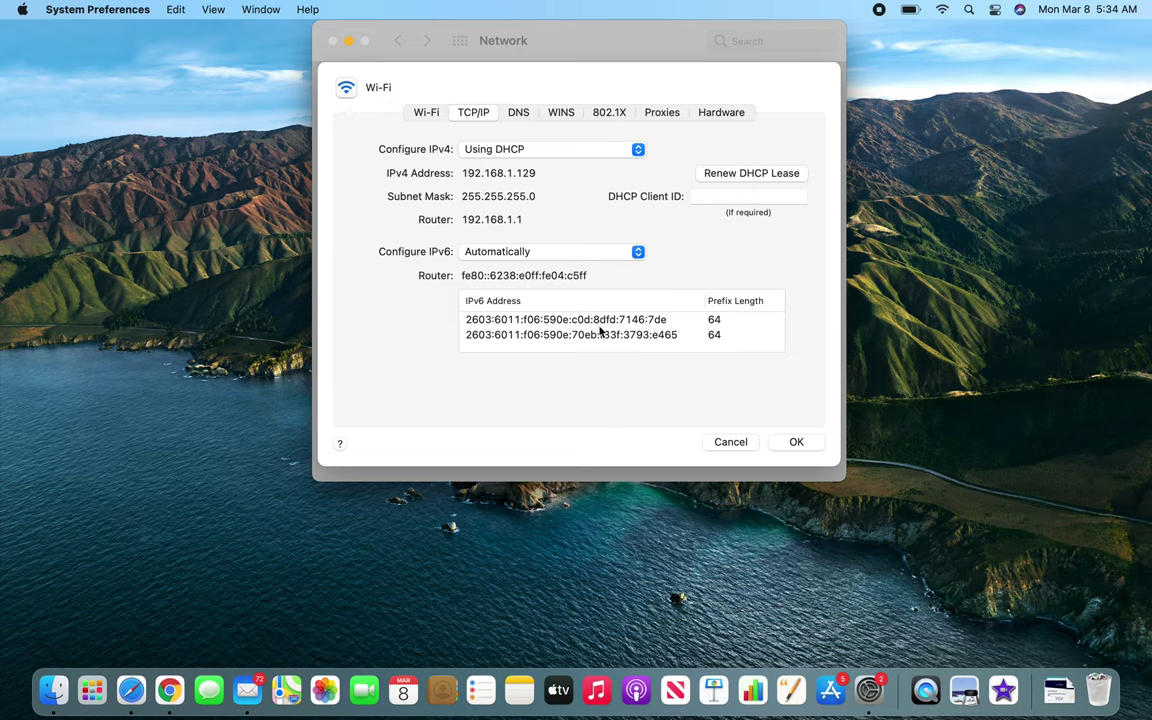
{"action": "left_click", "coordinate": [518, 113]}
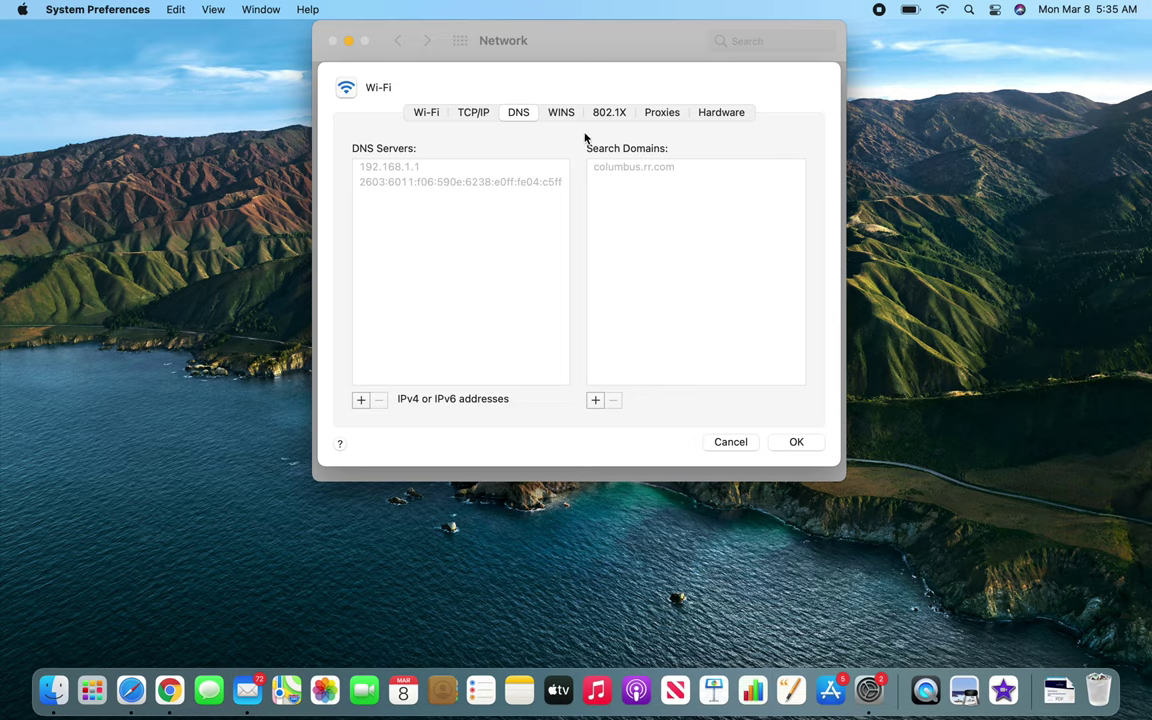
Show the Wi-Fi WINS settings, with workgroup WORKGROUP and no WINS servers
{"action": "left_click", "coordinate": [561, 112]}
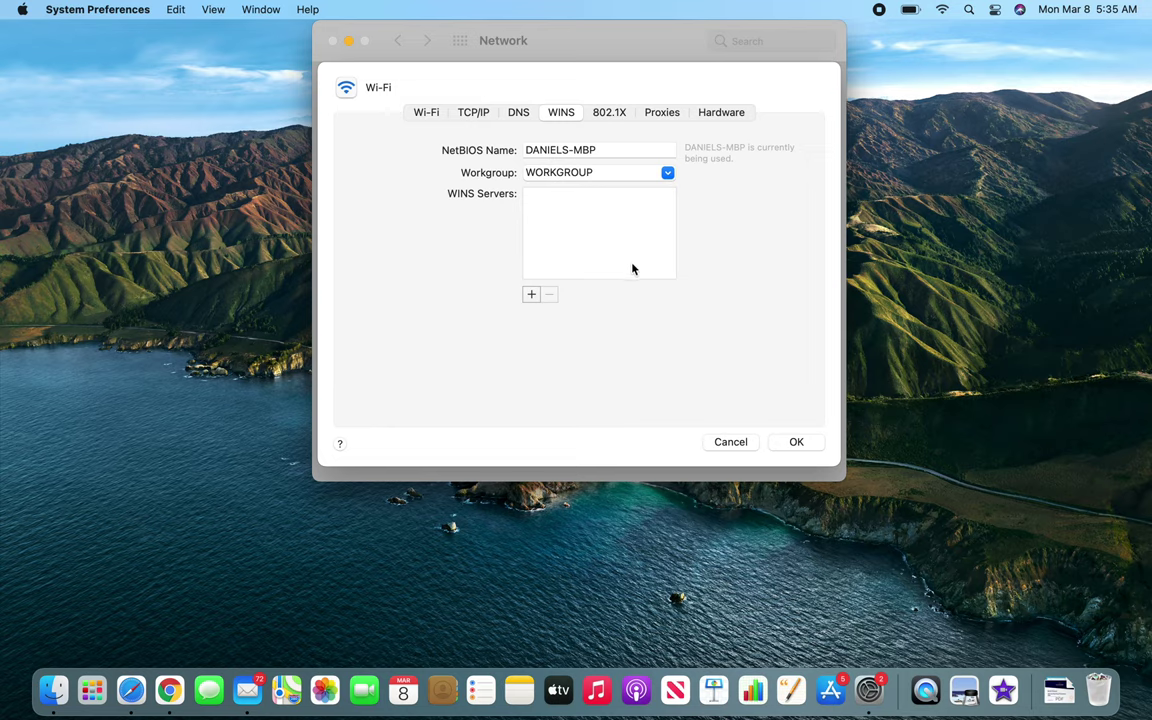
Show the Wi-Fi 802.1X tab, which has no configuration profiles installed
{"action": "left_click", "coordinate": [614, 114]}
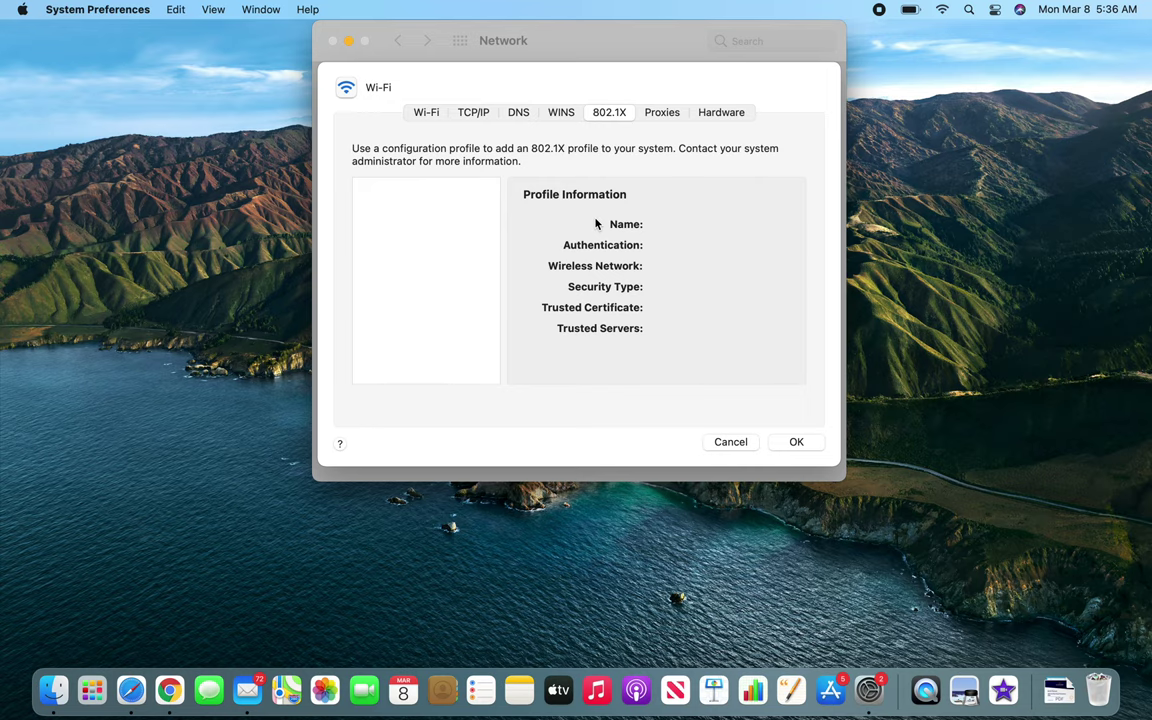
Show the Wi-Fi Proxies tab: no protocols enabled, bypass list *.local, 169.254/16
{"action": "left_click", "coordinate": [660, 115]}
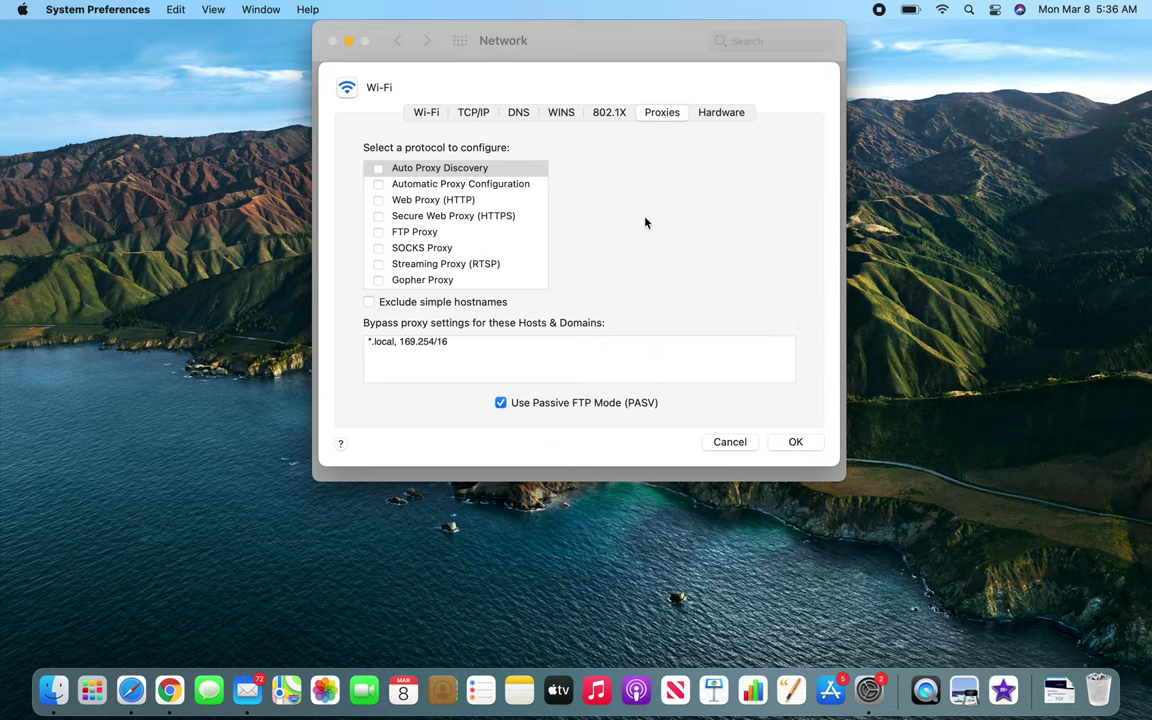
Review the Wi-Fi MAC address and MTU, cancel unchanged, then select Thunderbolt Bridge
{"action": "left_click", "coordinate": [721, 112]}
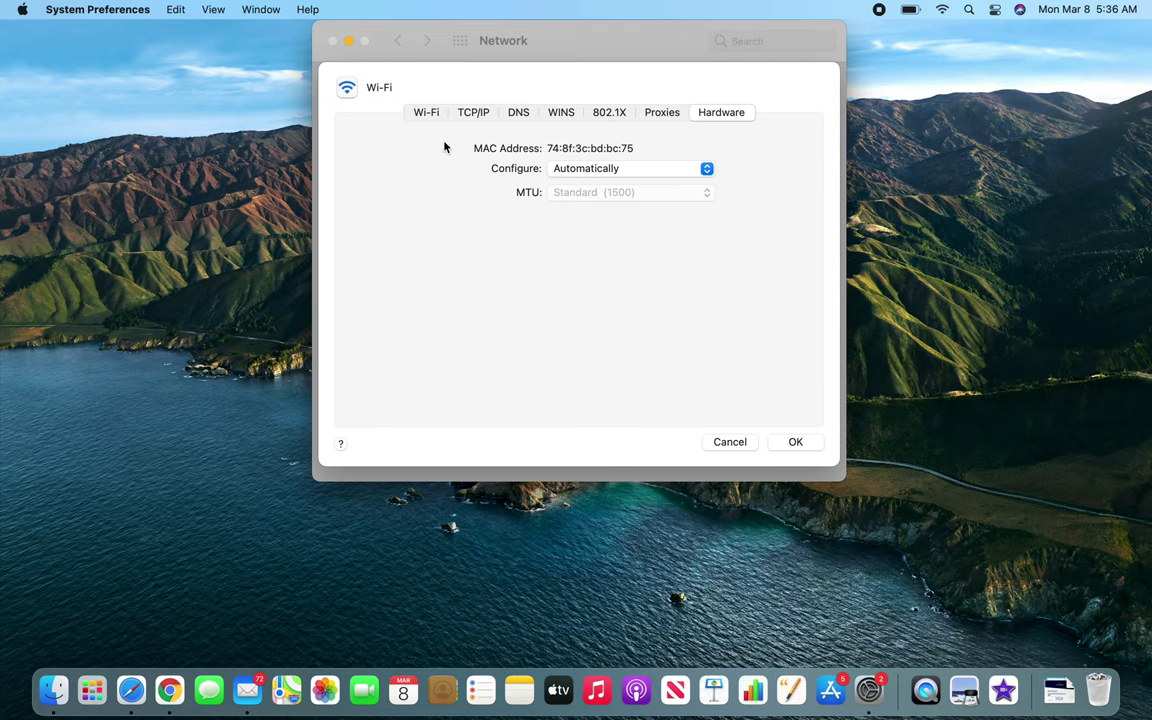
{"action": "left_click", "coordinate": [729, 443]}
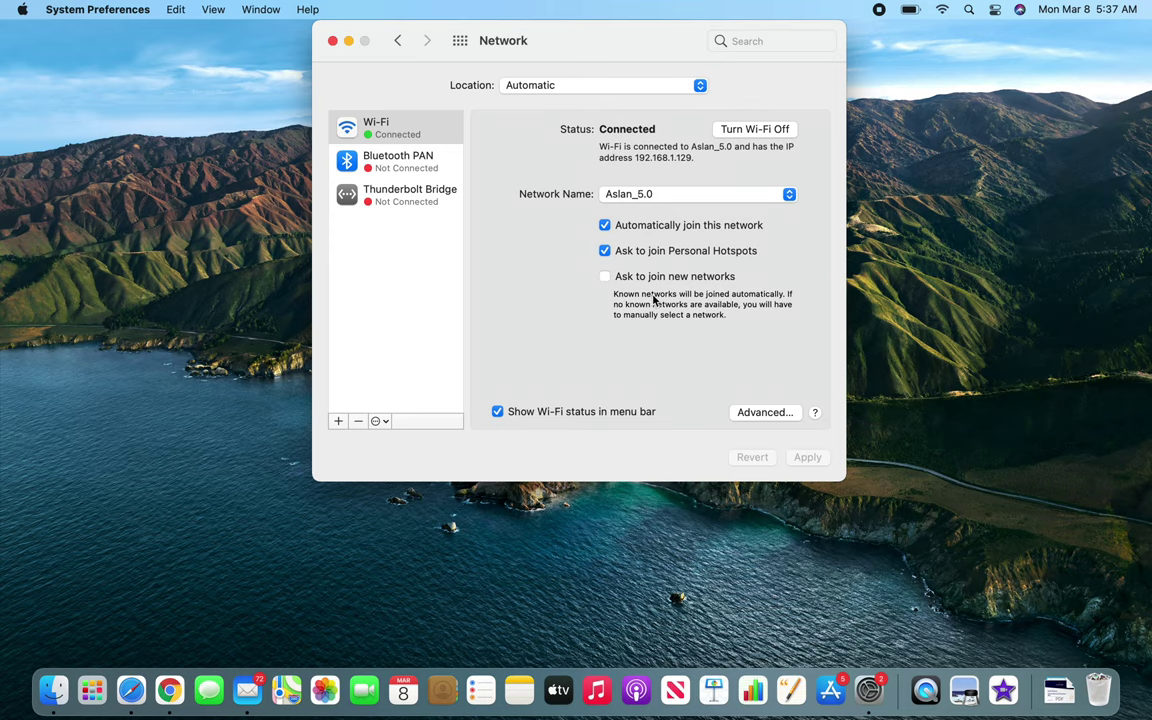
{"action": "left_click", "coordinate": [398, 199]}
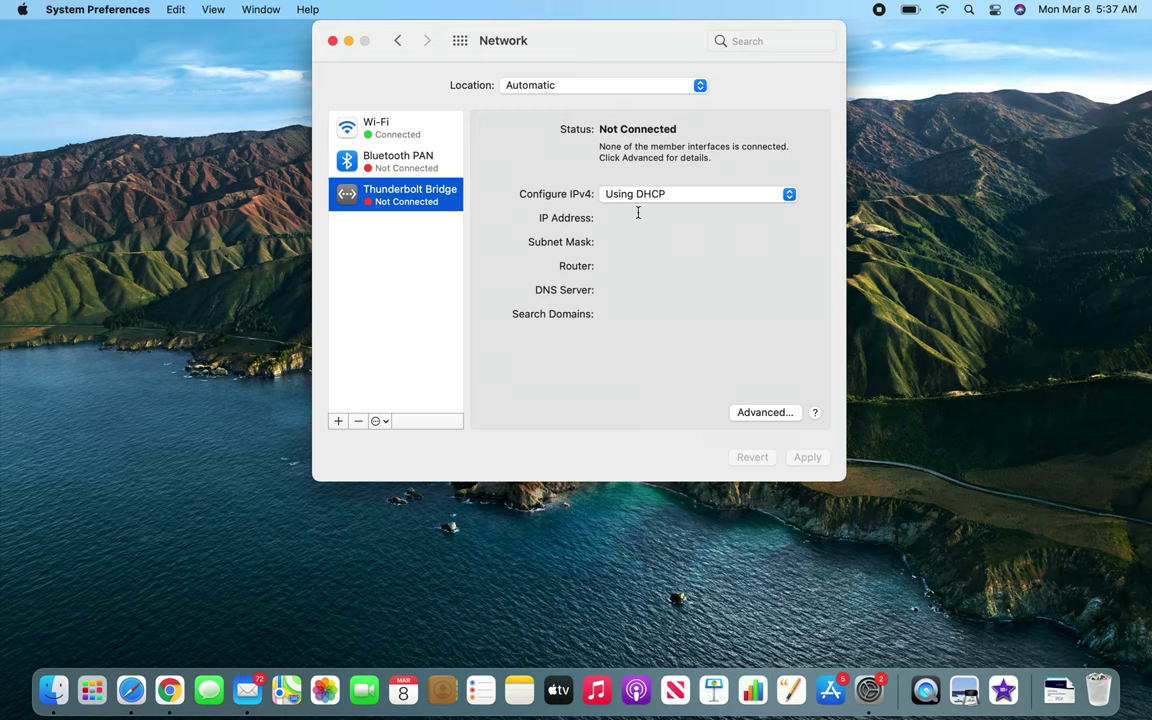
Open Thunderbolt Bridge's Configure IPv4 choices, which remain on Using DHCP
{"action": "left_click", "coordinate": [784, 196]}
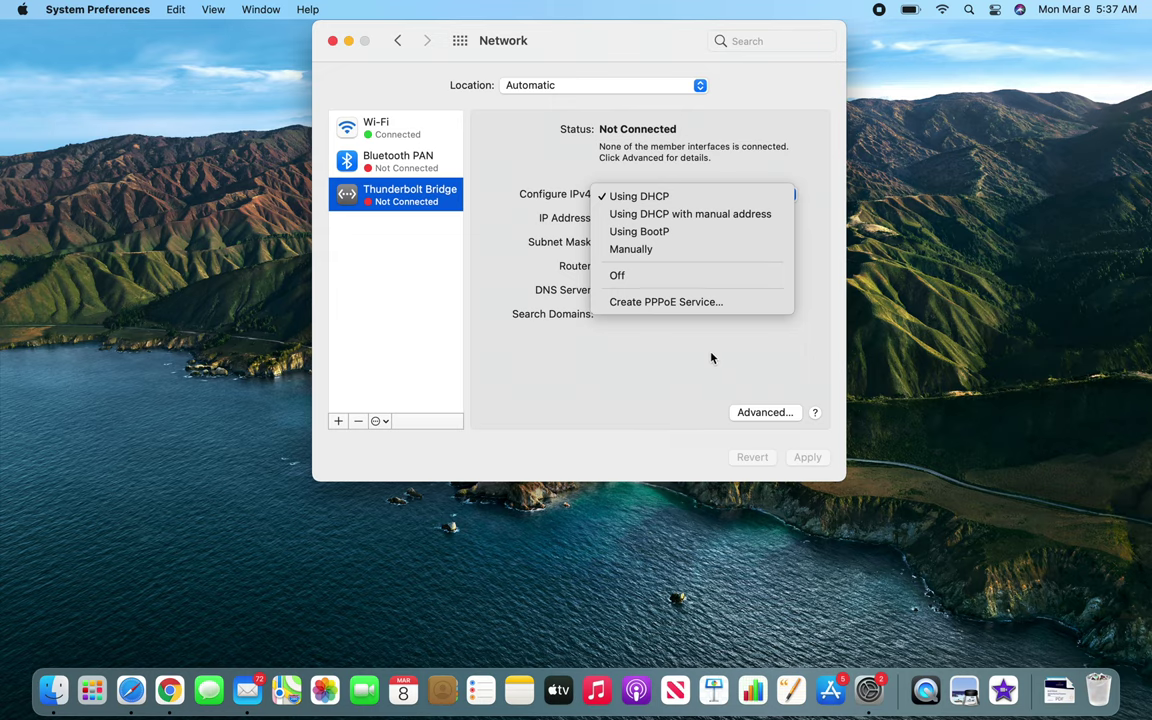
Keep Using DHCP, view Thunderbolt Bridge's advanced TCP/IP settings, cancel, and close Network
{"action": "left_click", "coordinate": [722, 410]}
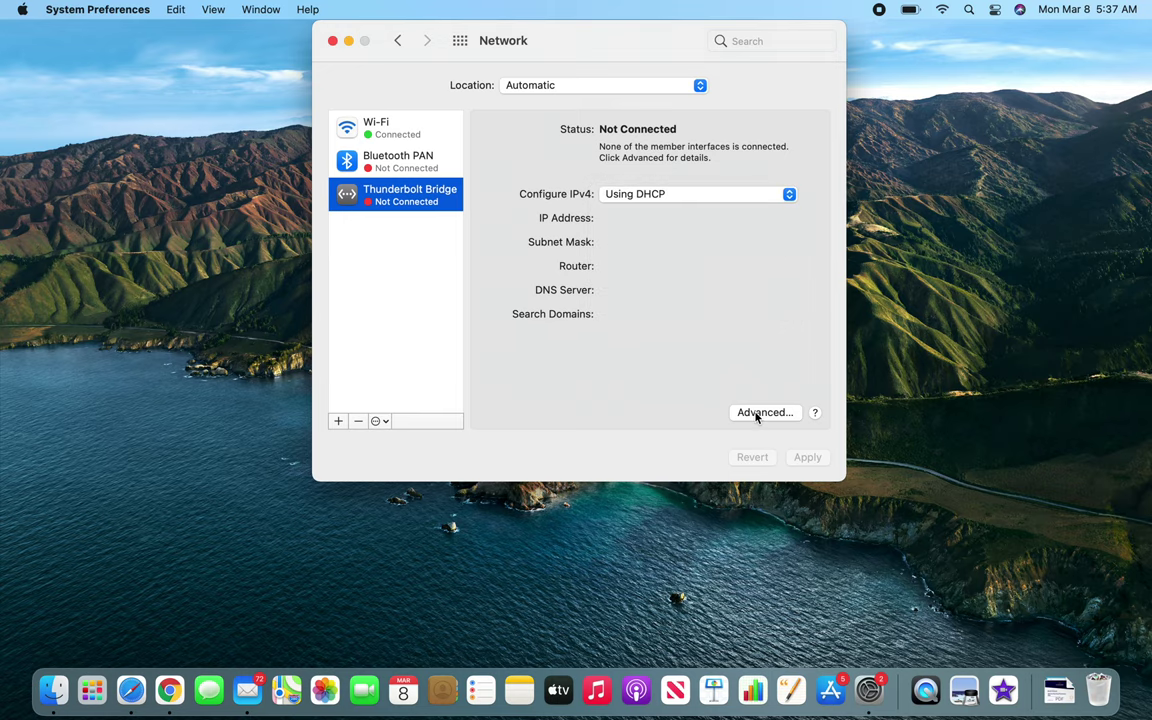
{"action": "left_click", "coordinate": [757, 418]}
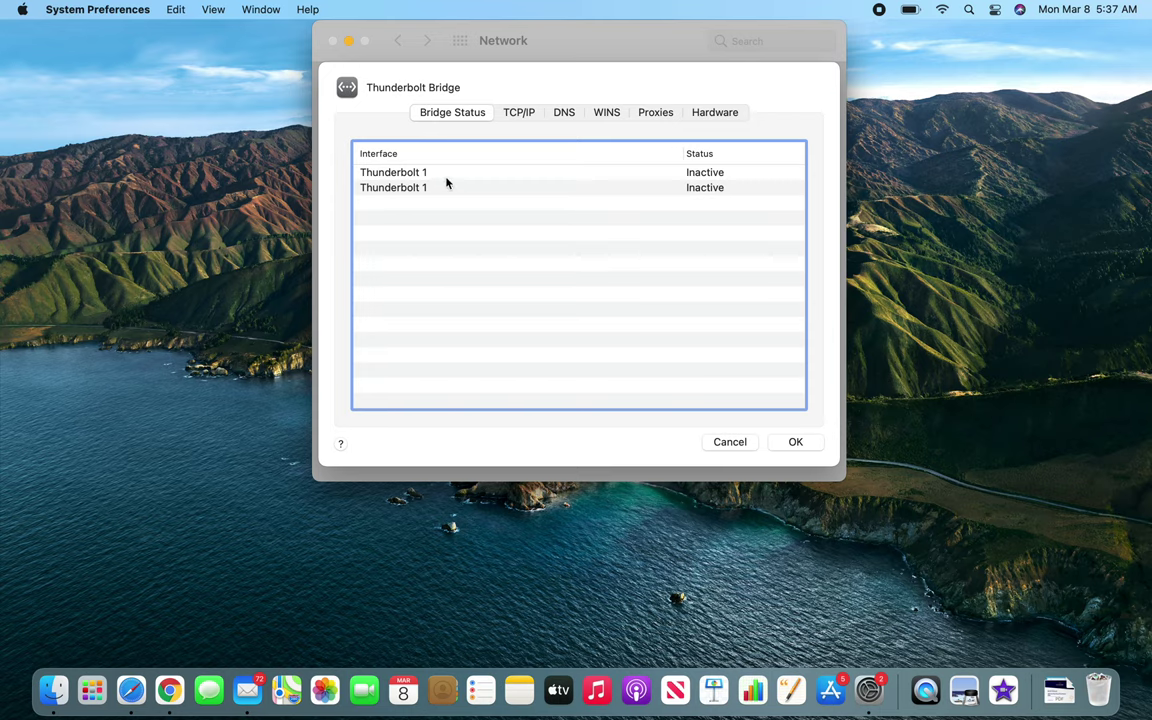
{"action": "left_click", "coordinate": [516, 116]}
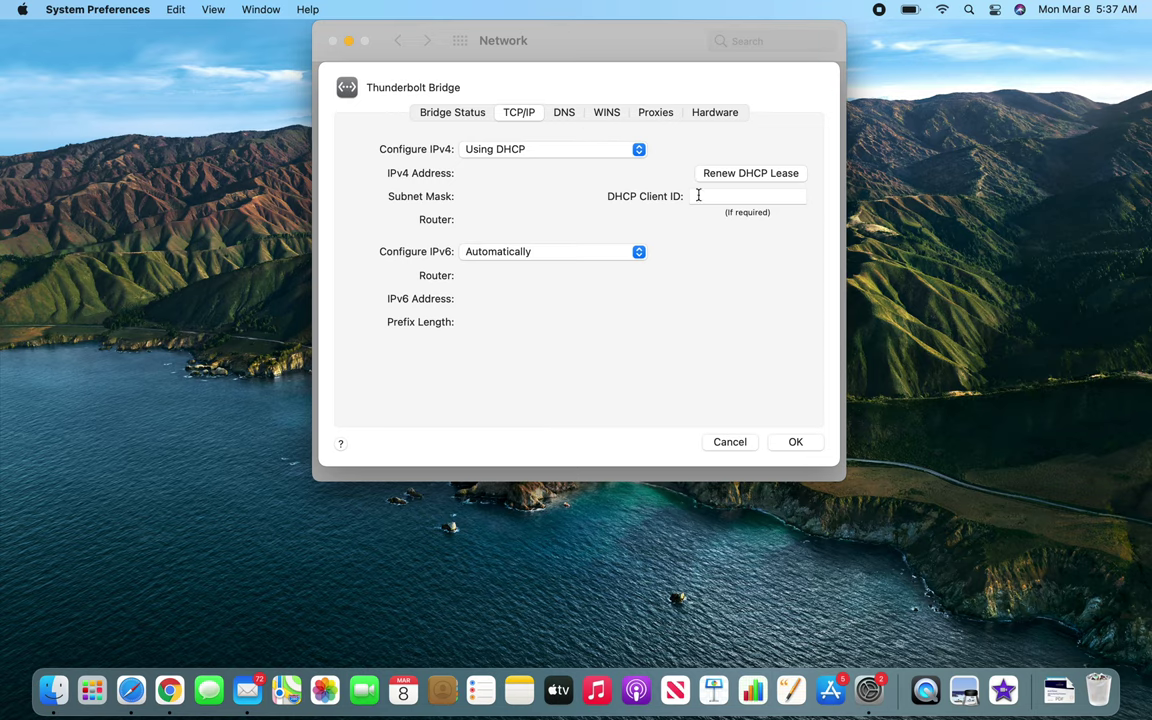
{"action": "left_click", "coordinate": [742, 442]}
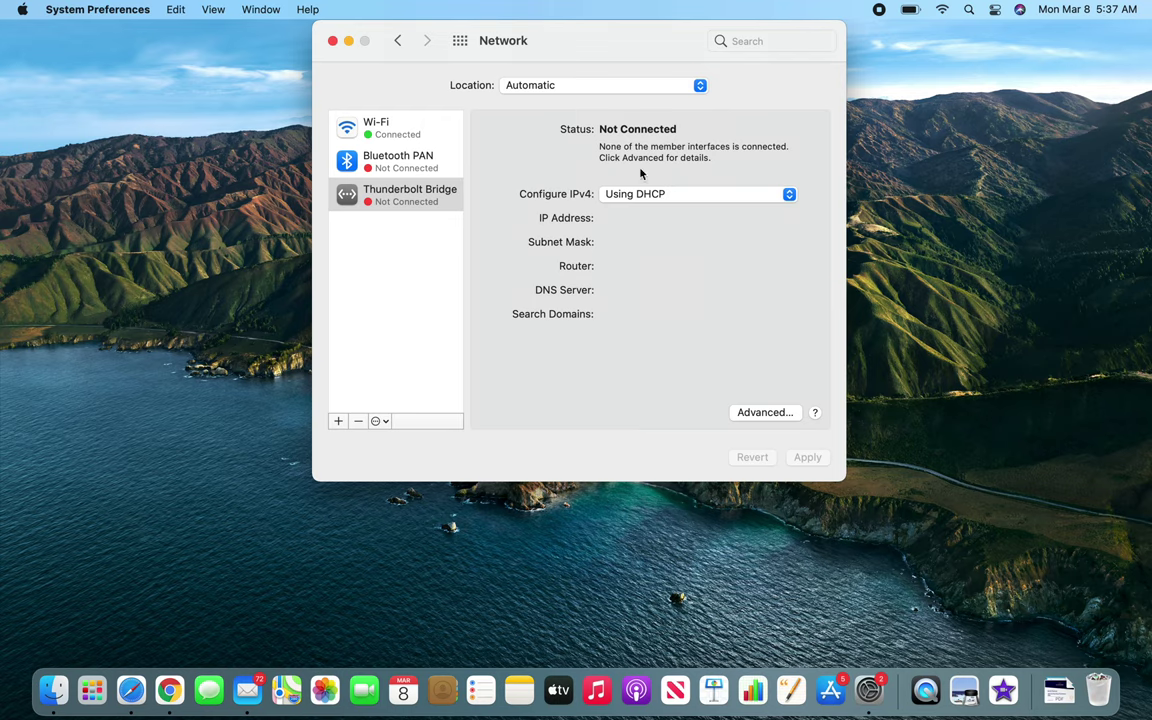
{"action": "left_click", "coordinate": [333, 42]}
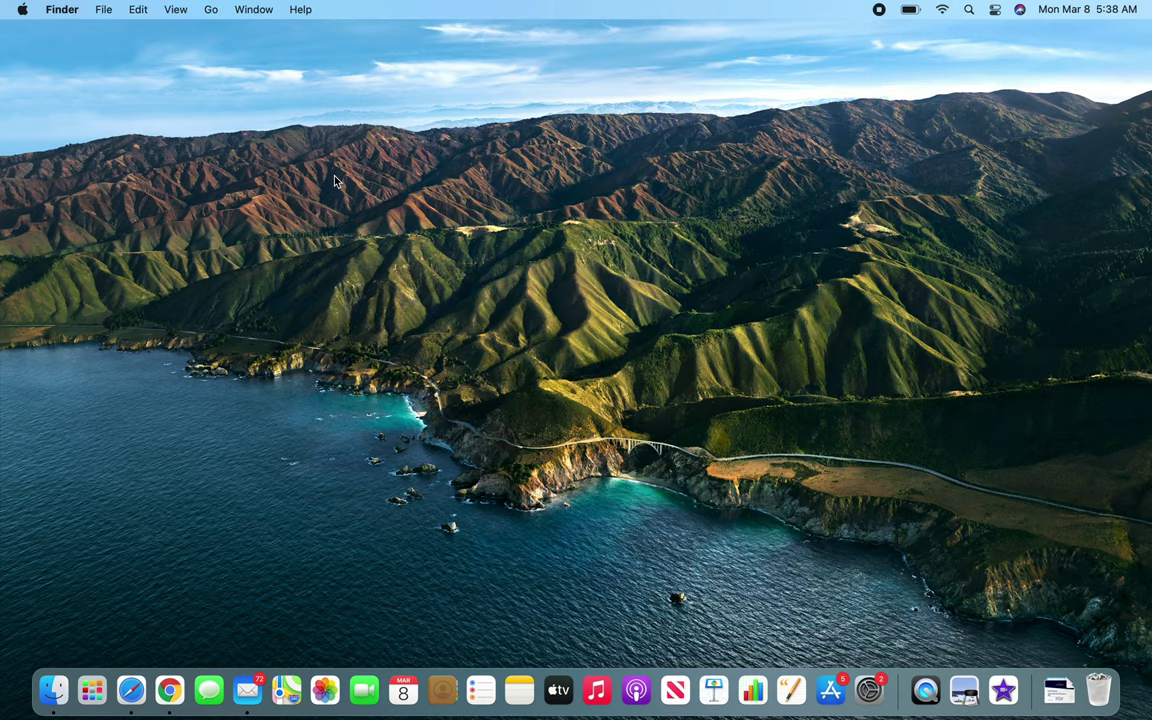